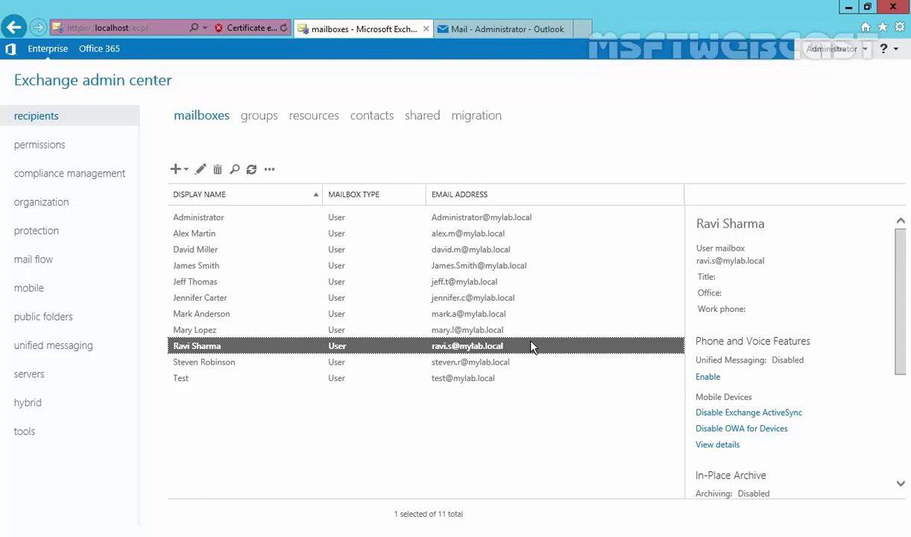
click(203, 376)
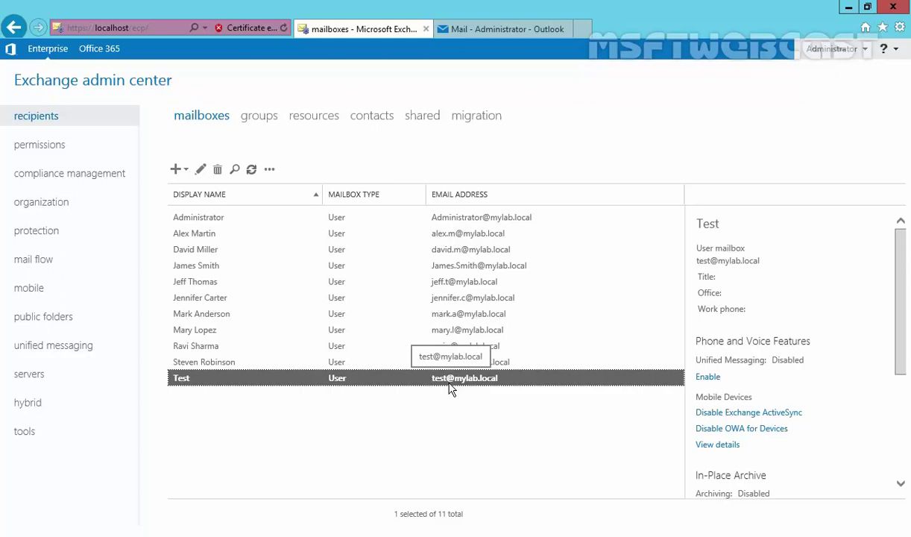
click(196, 213)
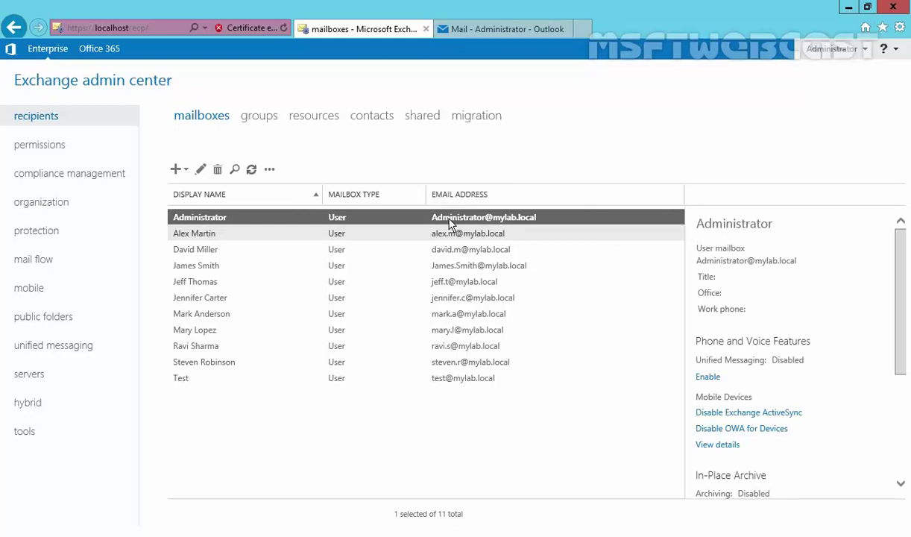
click(448, 382)
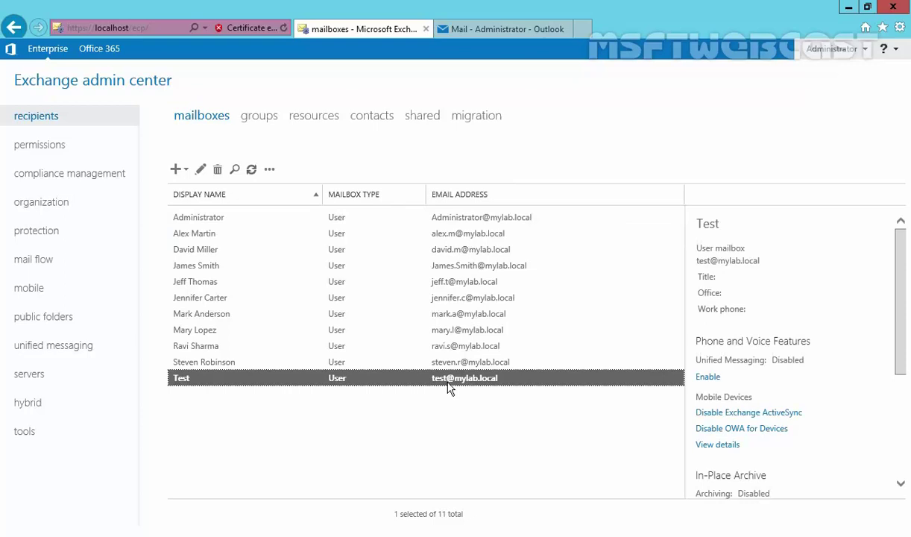
click(456, 222)
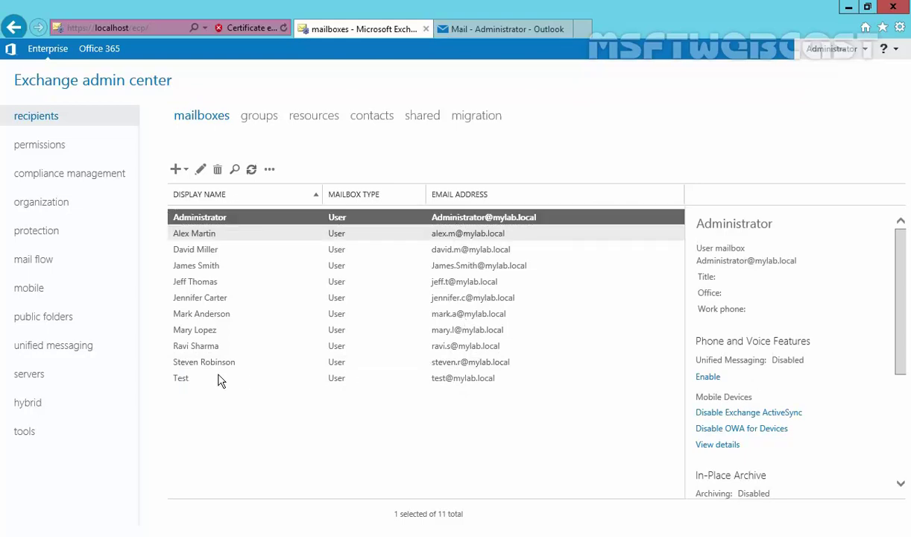
Step: Open the mail flow delivery options in the Test mailbox's mailbox features
click(181, 377)
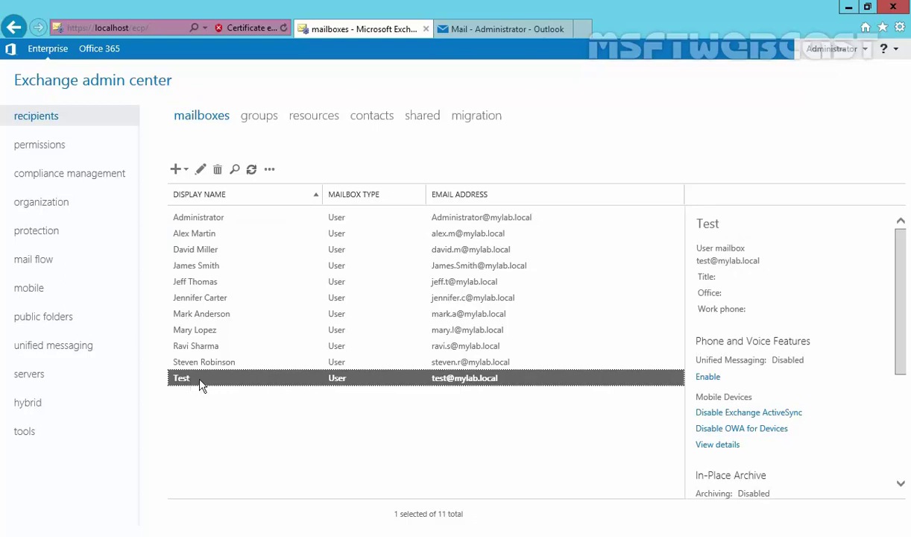
click(201, 169)
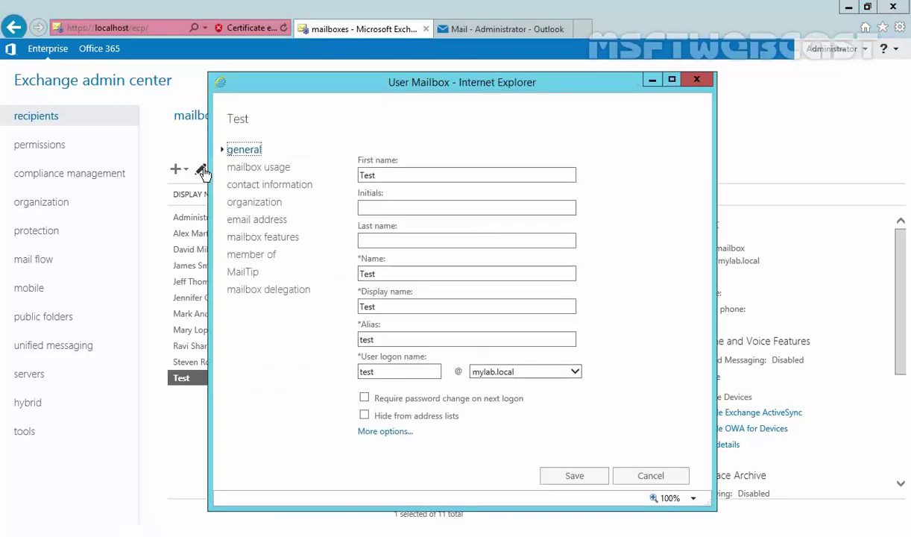
click(251, 238)
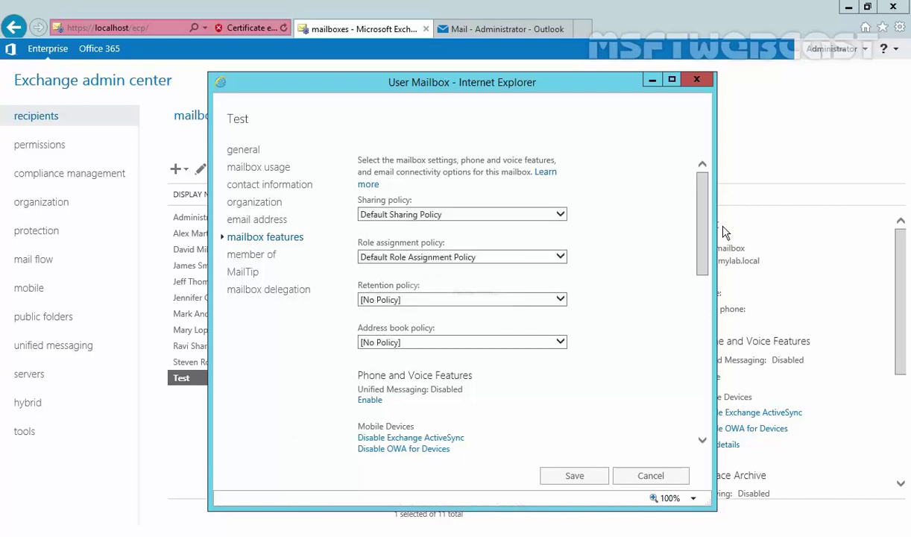
drag(699, 213, 662, 376)
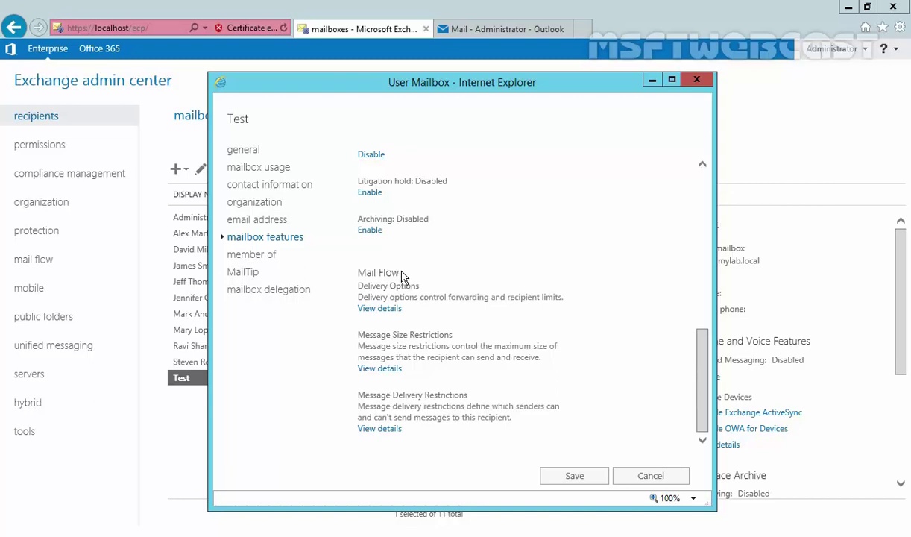
drag(358, 287, 417, 288)
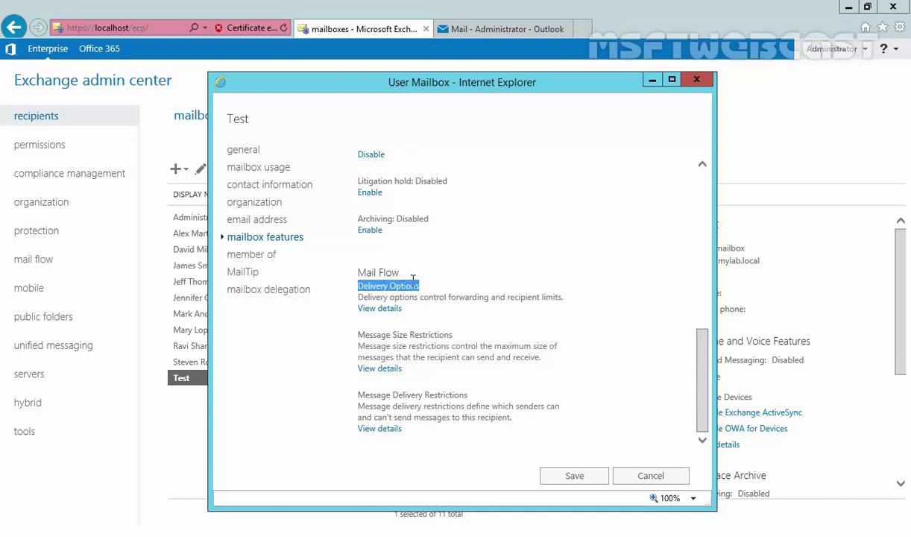
click(374, 311)
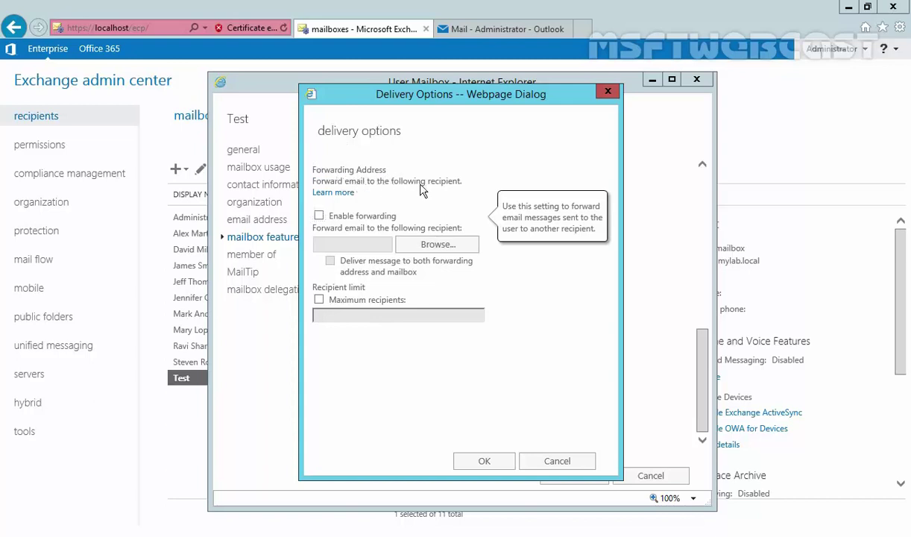
Step: Enable forwarding to Administrator with delivery to both the forwarding address and the mailbox, and save the Test mailbox
click(319, 215)
click(440, 244)
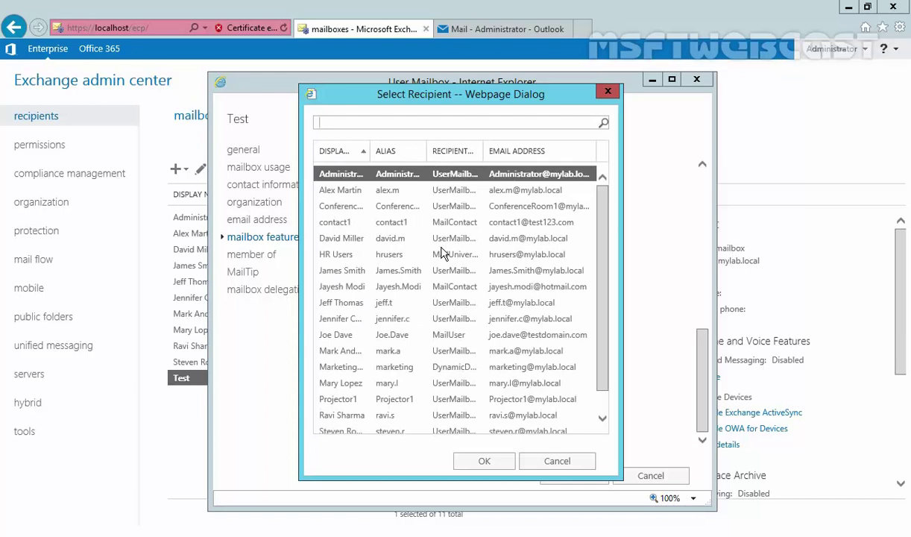
double_click(331, 179)
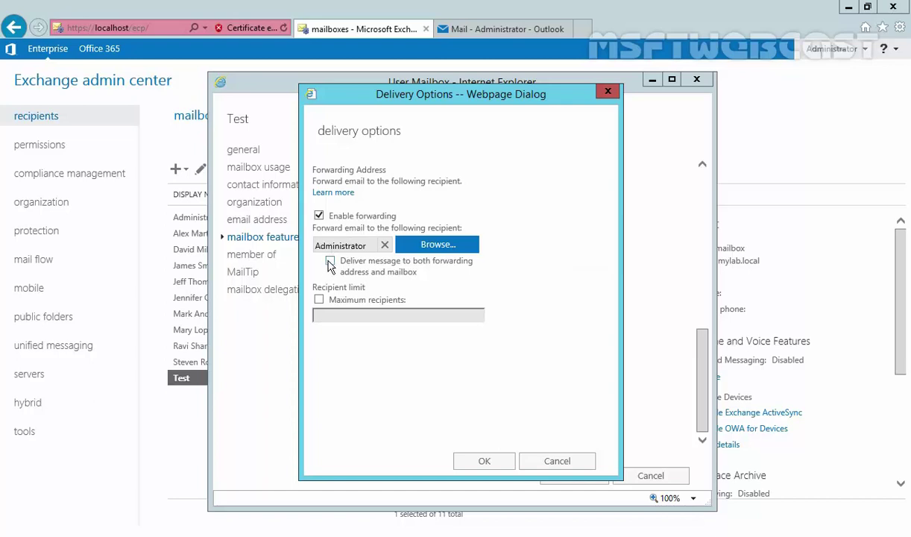
click(330, 261)
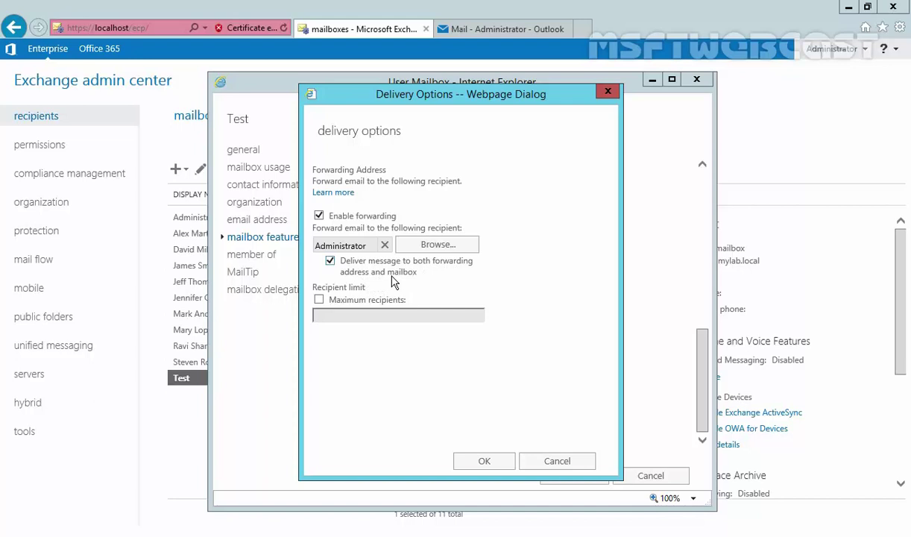
mouse_move(339, 306)
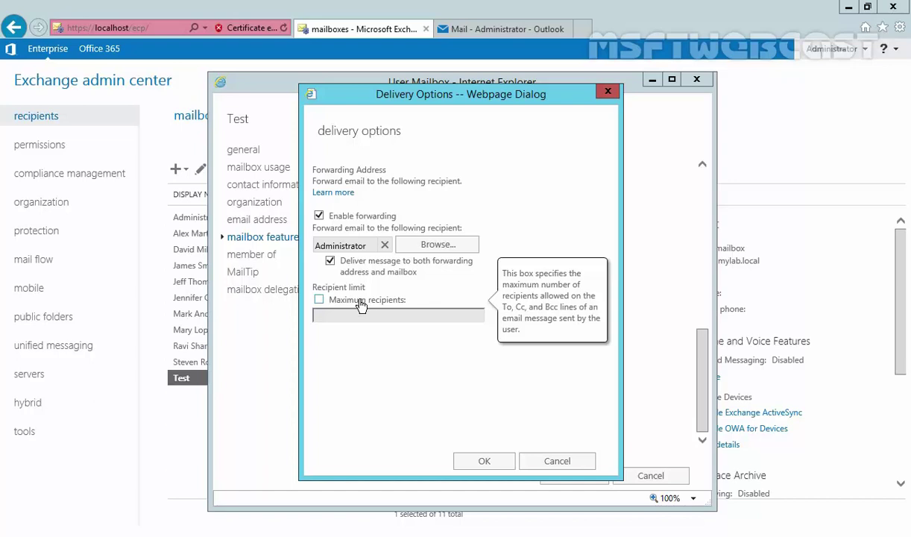
click(484, 460)
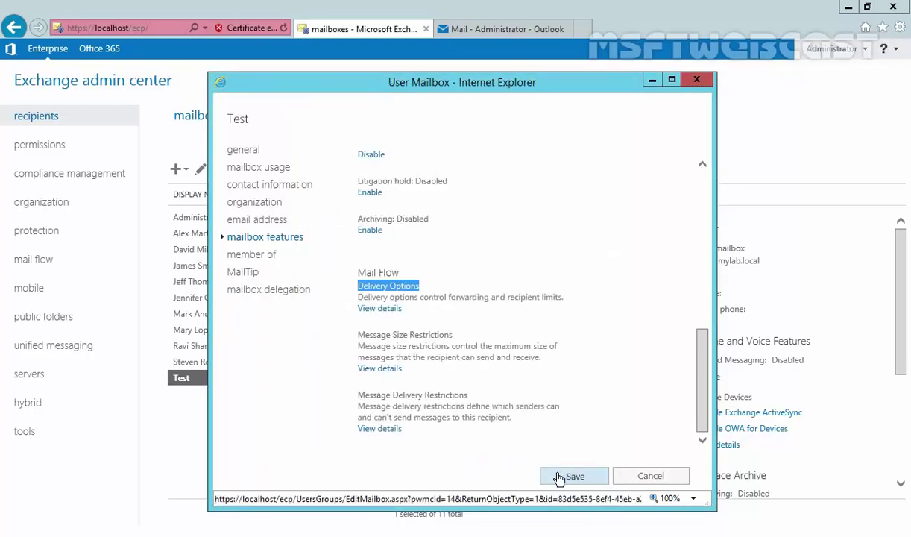
click(559, 477)
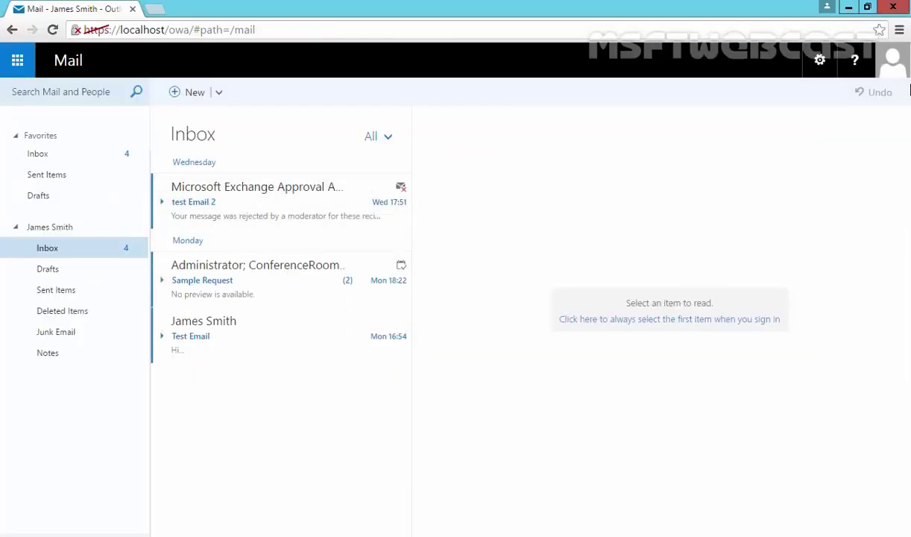
Step: In the sender's Outlook web mailbox open in Chrome, check the signed-in account and start a new message addressed to Test
click(891, 61)
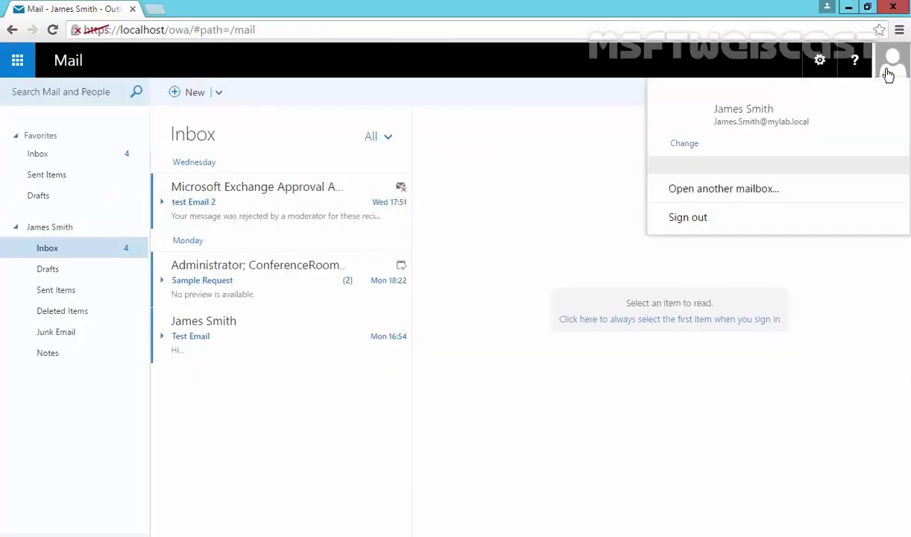
click(174, 95)
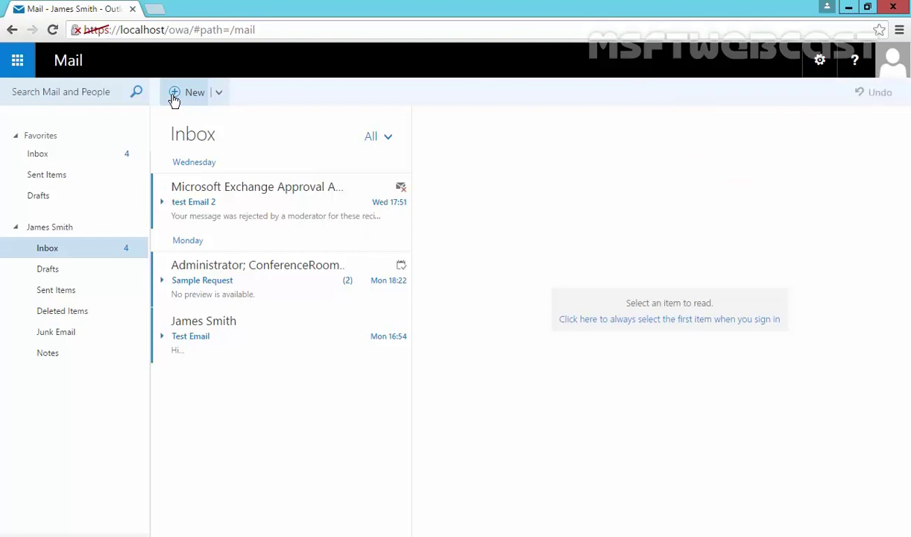
click(175, 94)
click(484, 138)
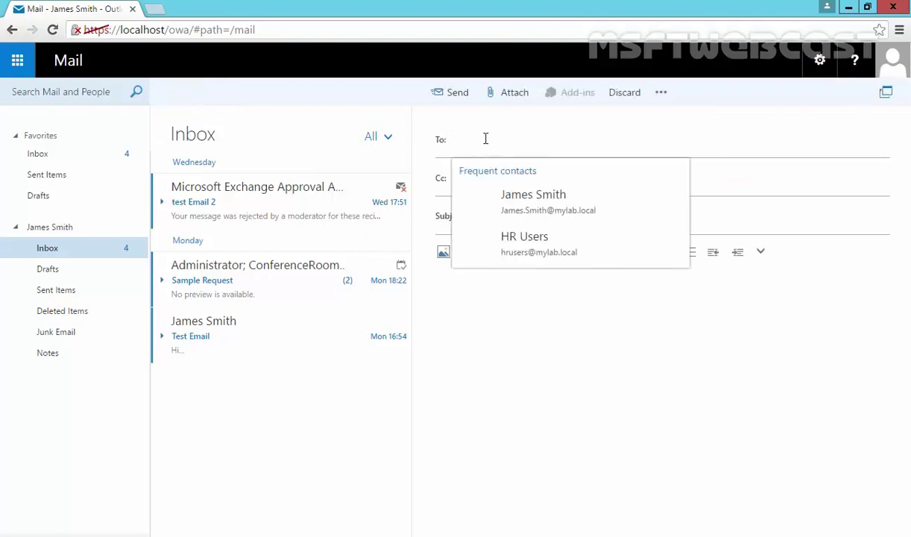
text(test)
key(Return)
Step: Give the message the subject "Email Forwarding" and the body "This is a test email....", and send it
click(494, 216)
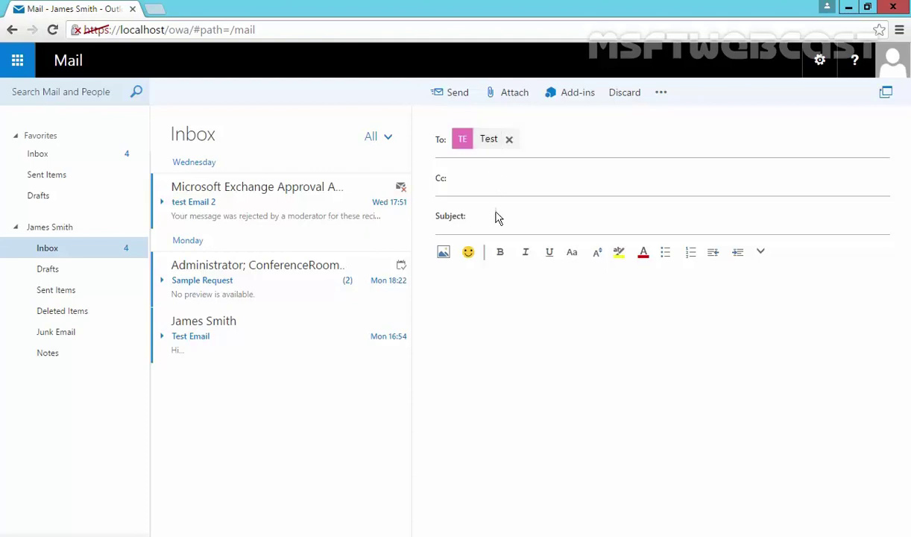
text(Email forwarding)
click(464, 311)
text(This is a test e)
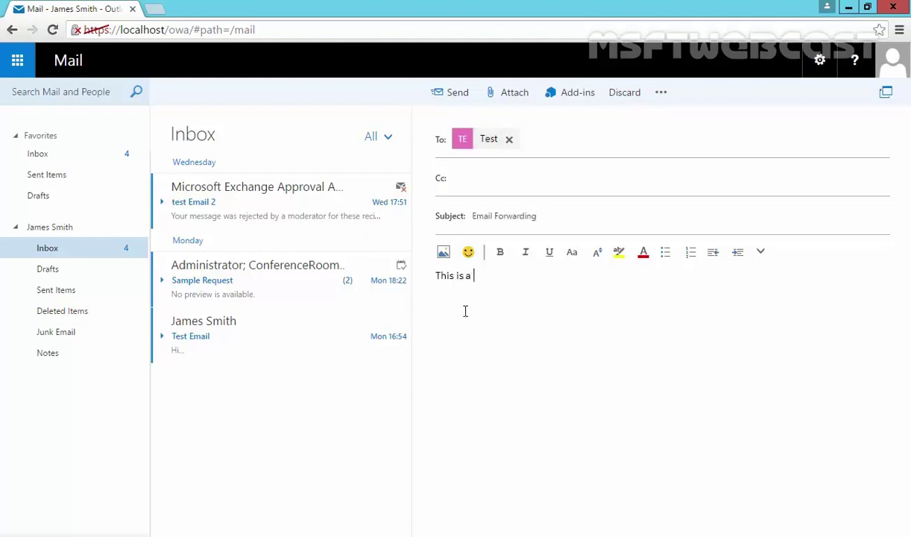
text(mail....)
click(458, 98)
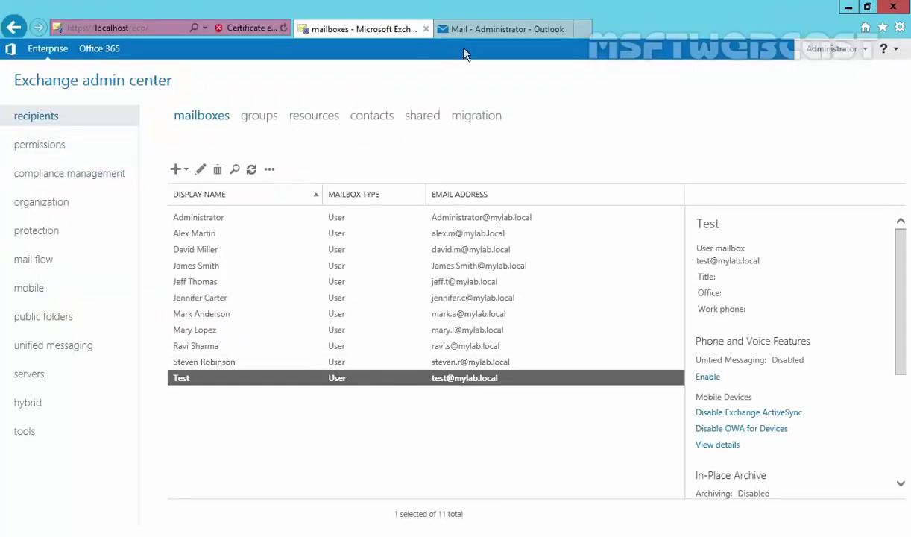
Step: Switch to the Administrator's Outlook inbox in Internet Explorer, check the signed-in account, and open the "Email Forwarding" message with its recipient details expanded
click(477, 28)
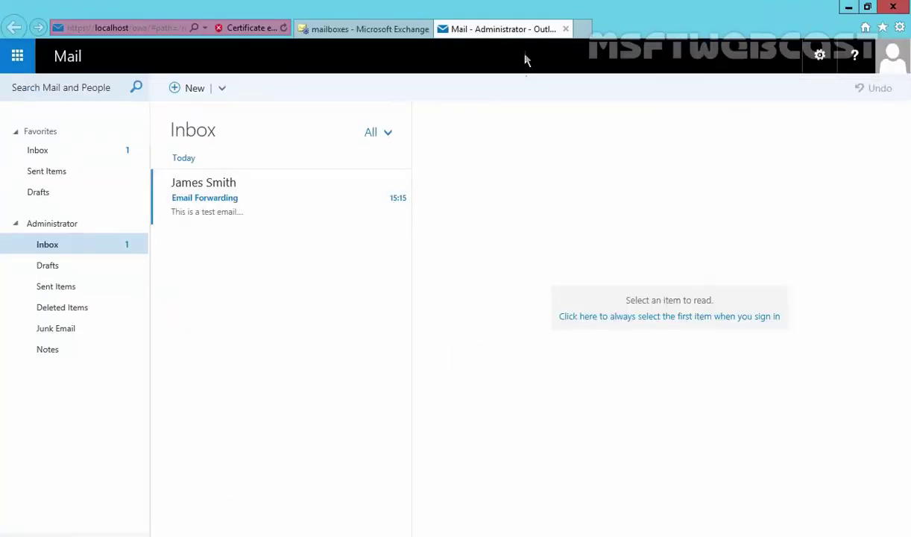
click(891, 59)
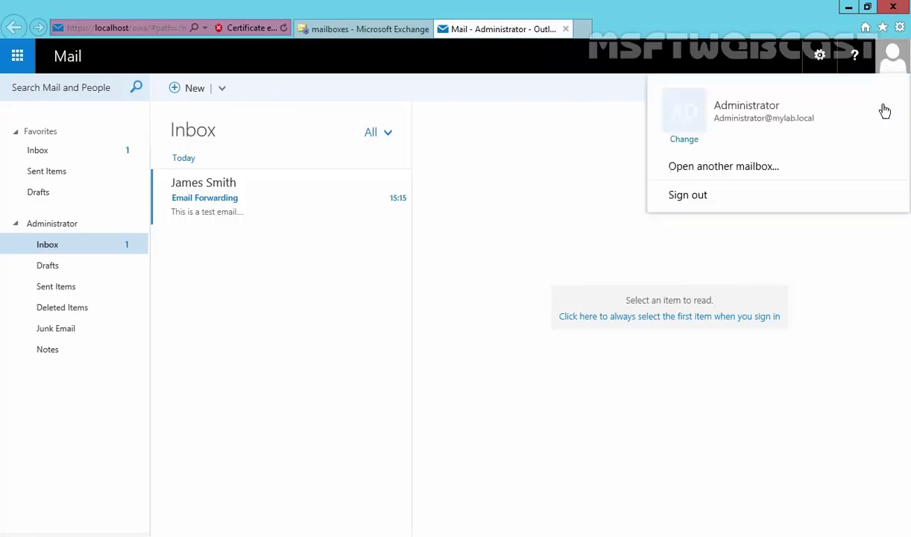
click(193, 209)
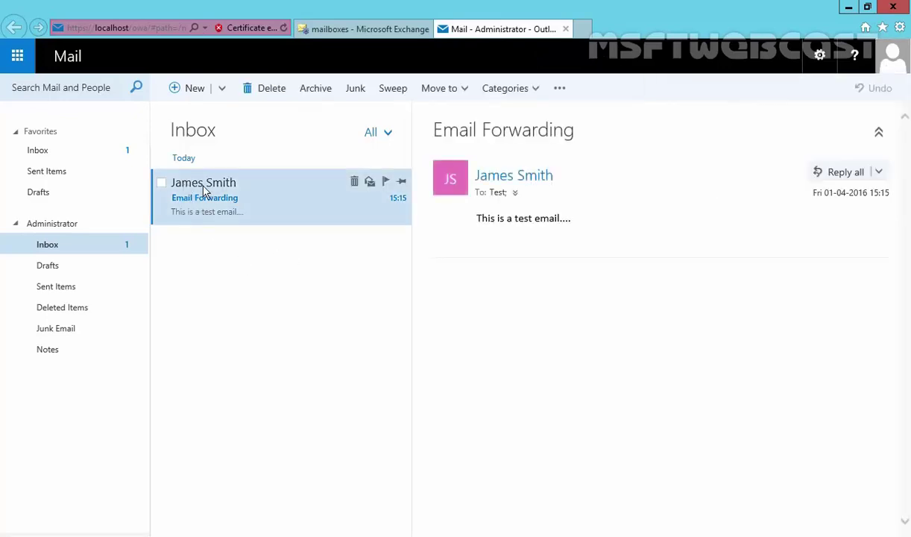
click(515, 193)
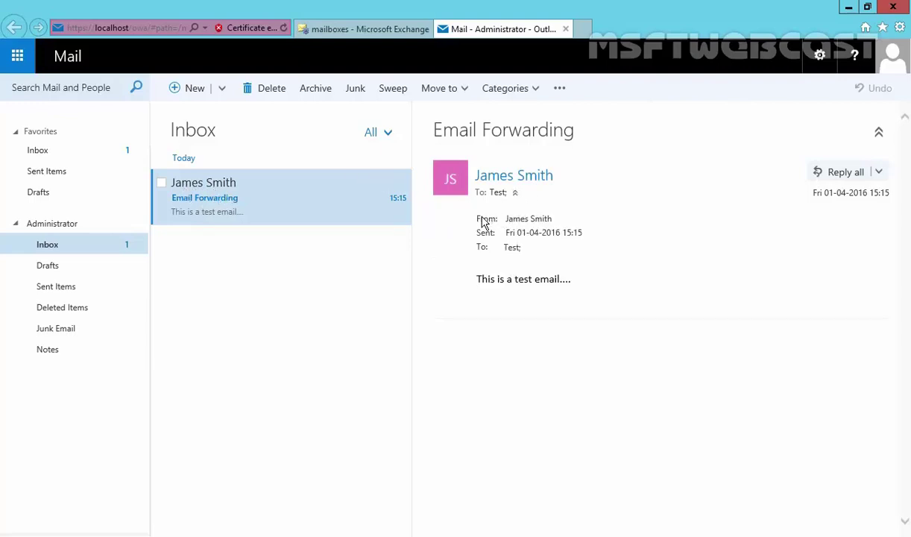